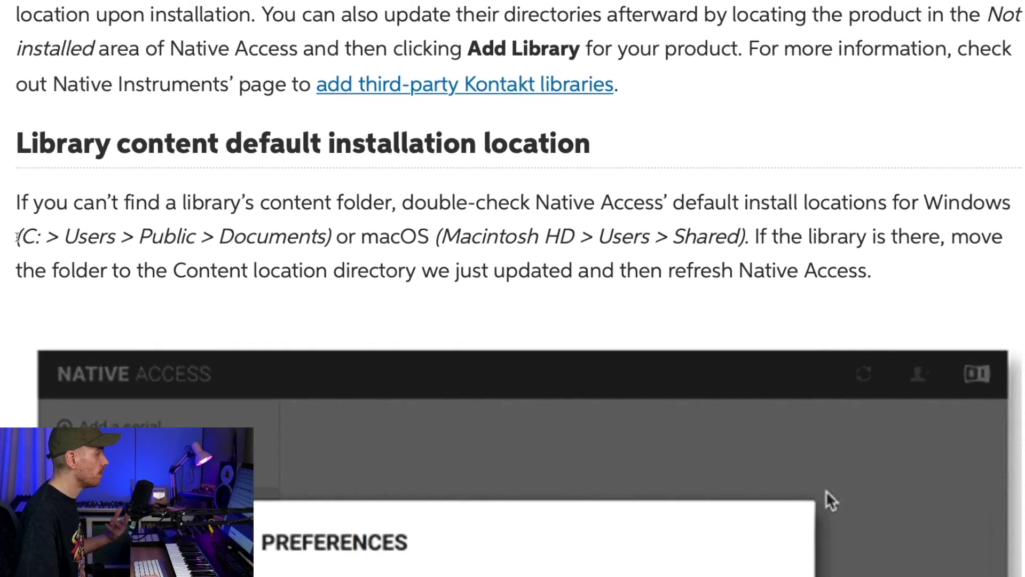
Highlight the Windows path Users > Public > Documents, then the macOS path Macintosh HD > Users > Shared.
{"action": "left_click_drag", "start_coordinate": [15, 236], "coordinate": [330, 247]}
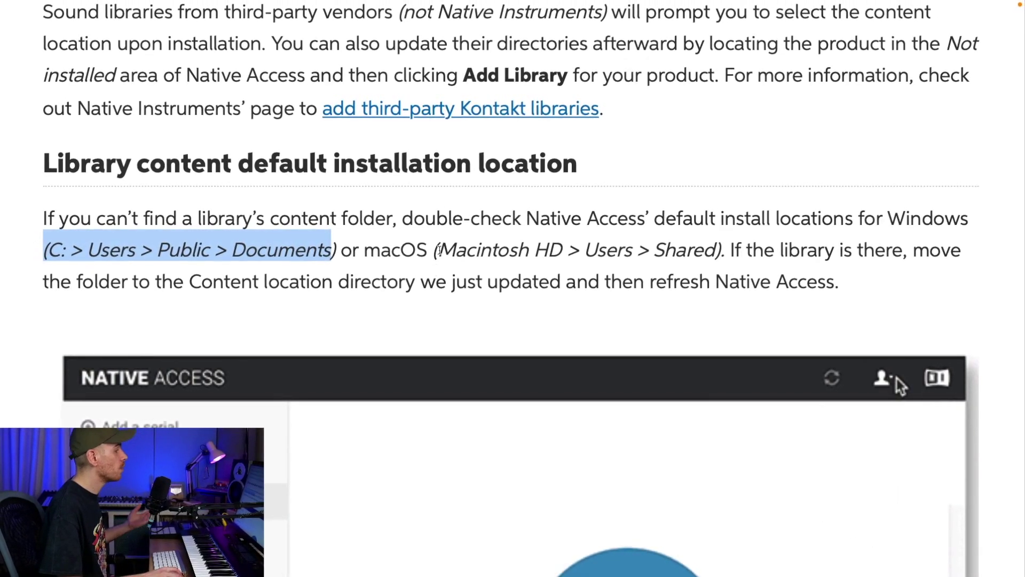
{"action": "left_click", "coordinate": [441, 251]}
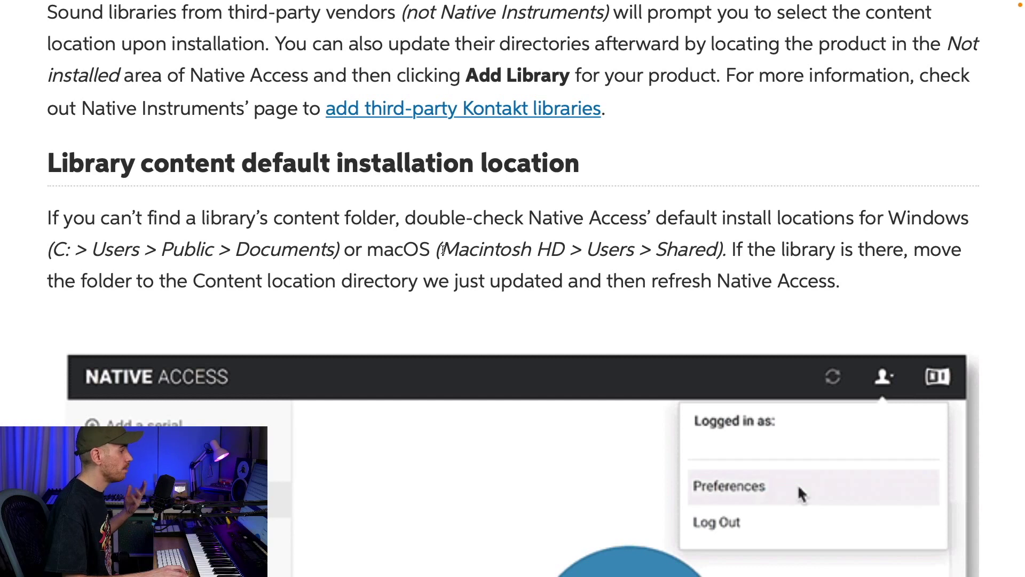
{"action": "left_click_drag", "start_coordinate": [443, 249], "coordinate": [661, 256]}
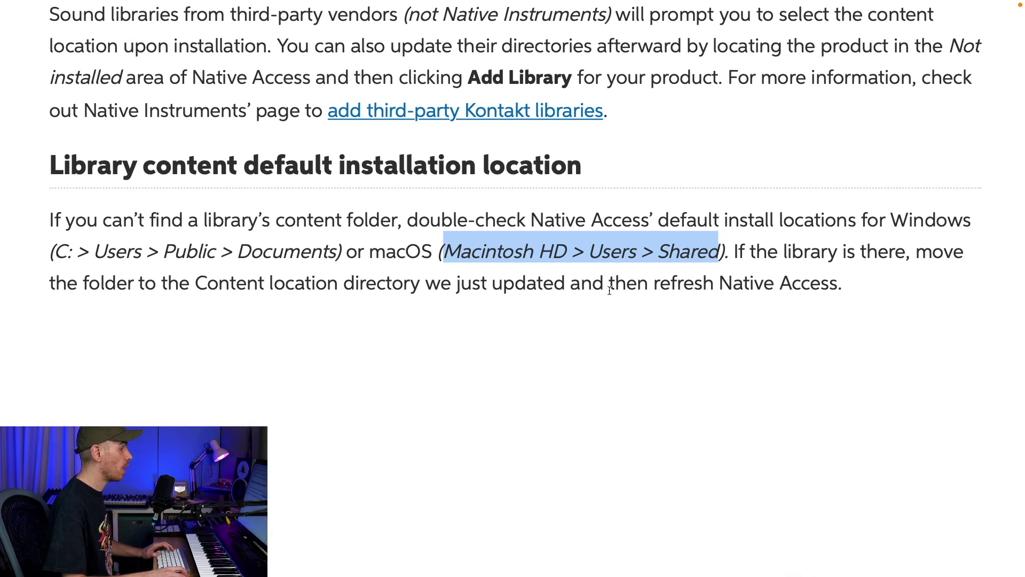
Add the Marble Rims Library folder from Native Instruments to Live's Places.
{"action": "key", "text": "ctrl+Left"}
{"action": "key", "text": "ctrl+Left"}
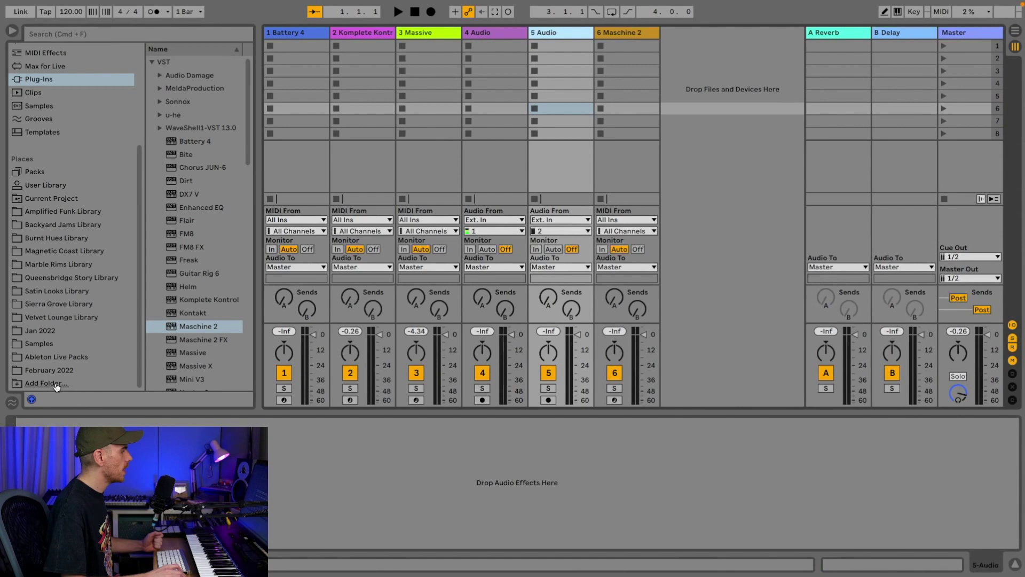
{"action": "left_click", "coordinate": [57, 384]}
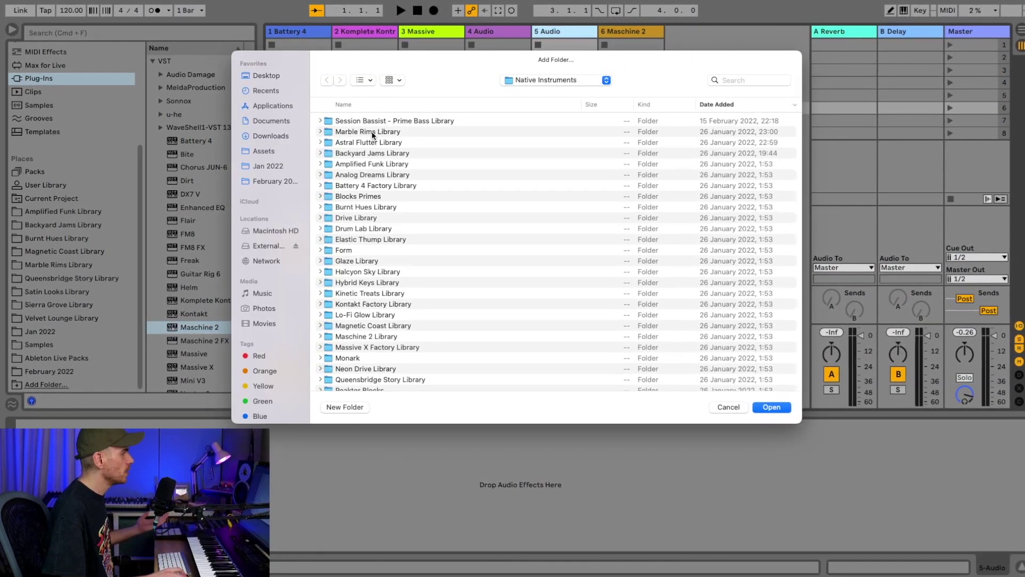
{"action": "left_click", "coordinate": [372, 131]}
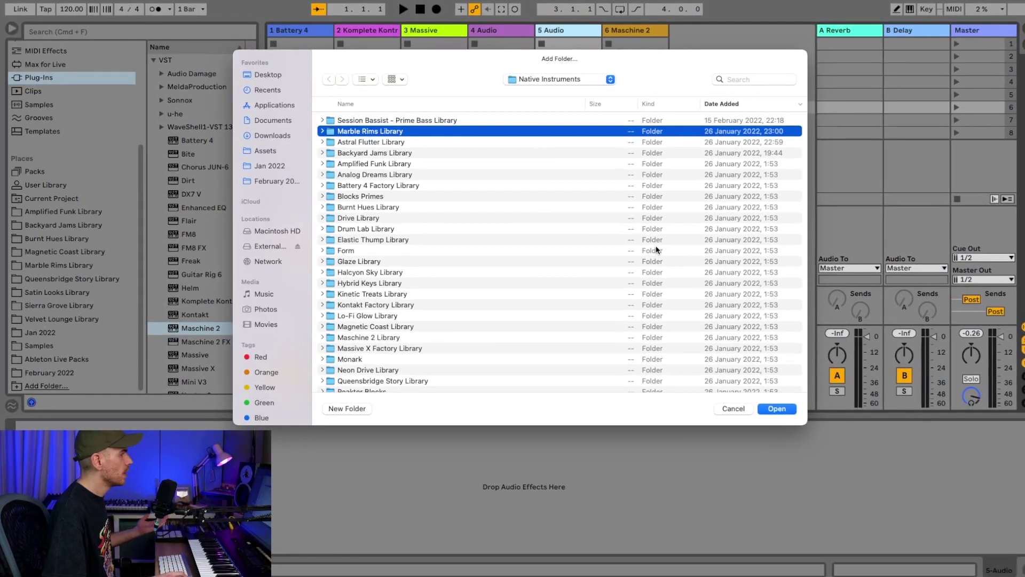
{"action": "left_click", "coordinate": [777, 408]}
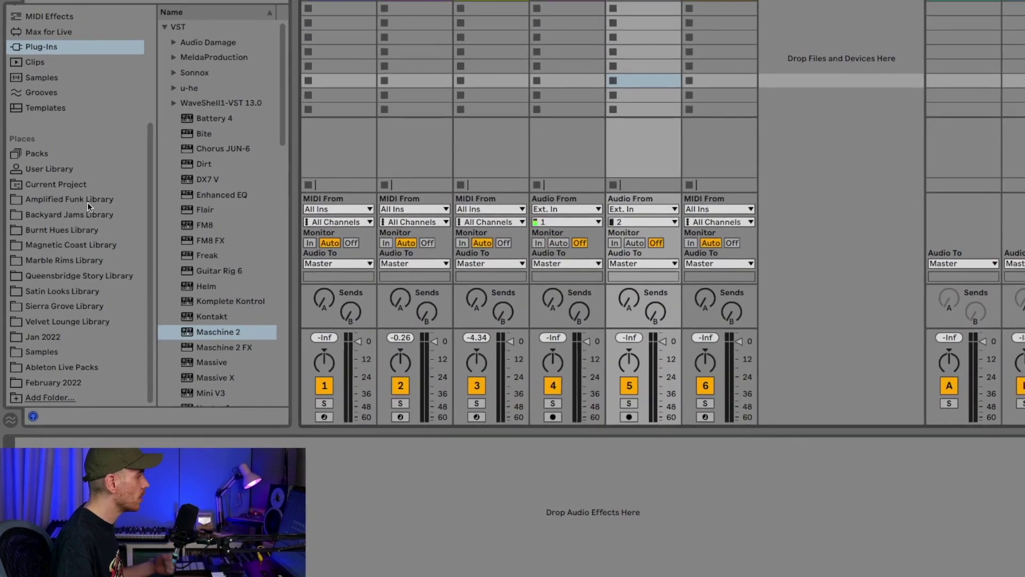
Browse each expansion library from Amplified Funk to Velvet Lounge, then narrow the browser panel.
{"action": "left_click", "coordinate": [88, 201]}
{"action": "left_click", "coordinate": [79, 214]}
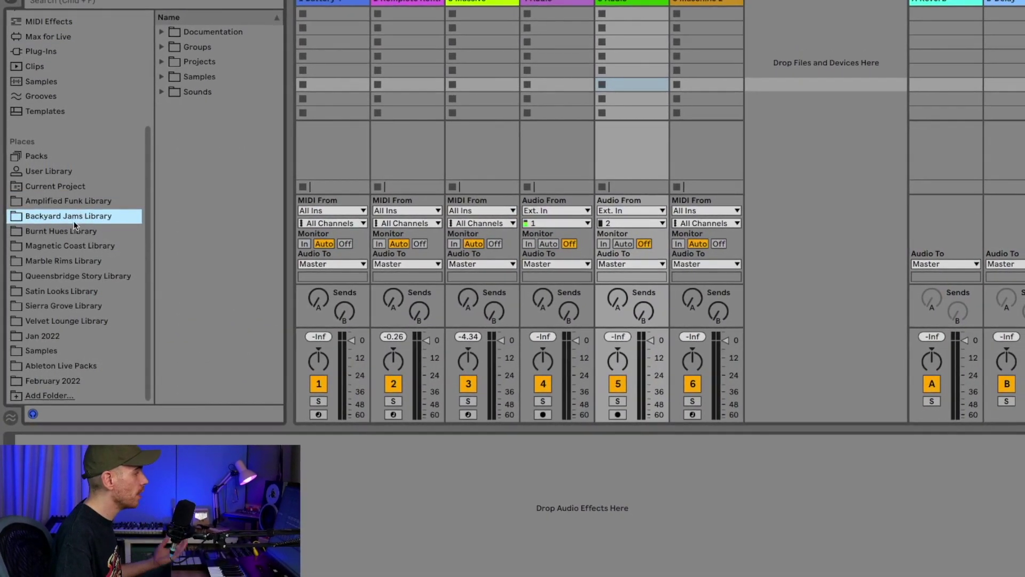
{"action": "left_click", "coordinate": [74, 230]}
{"action": "left_click", "coordinate": [70, 245]}
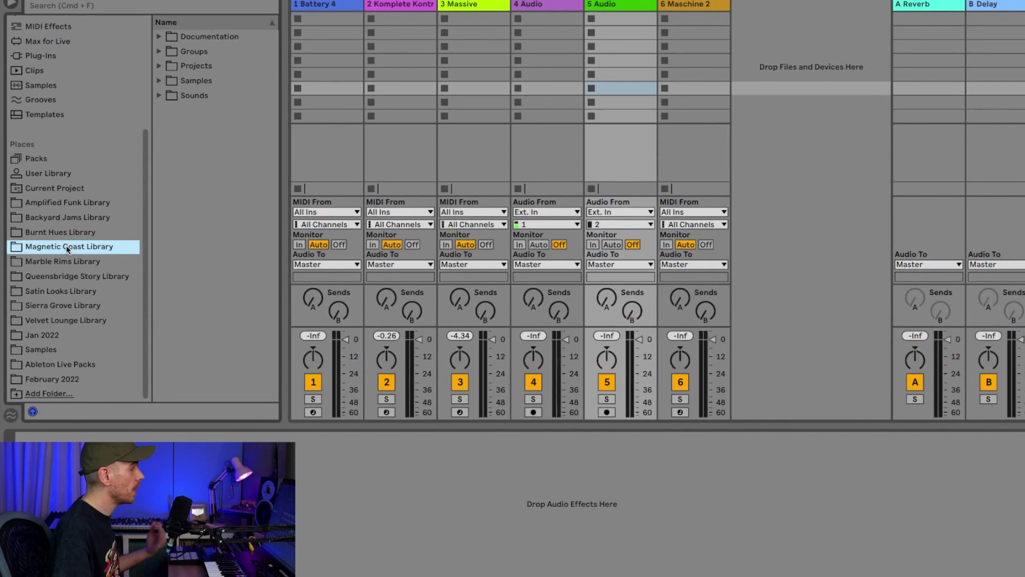
{"action": "left_click", "coordinate": [58, 261]}
{"action": "left_click", "coordinate": [57, 277]}
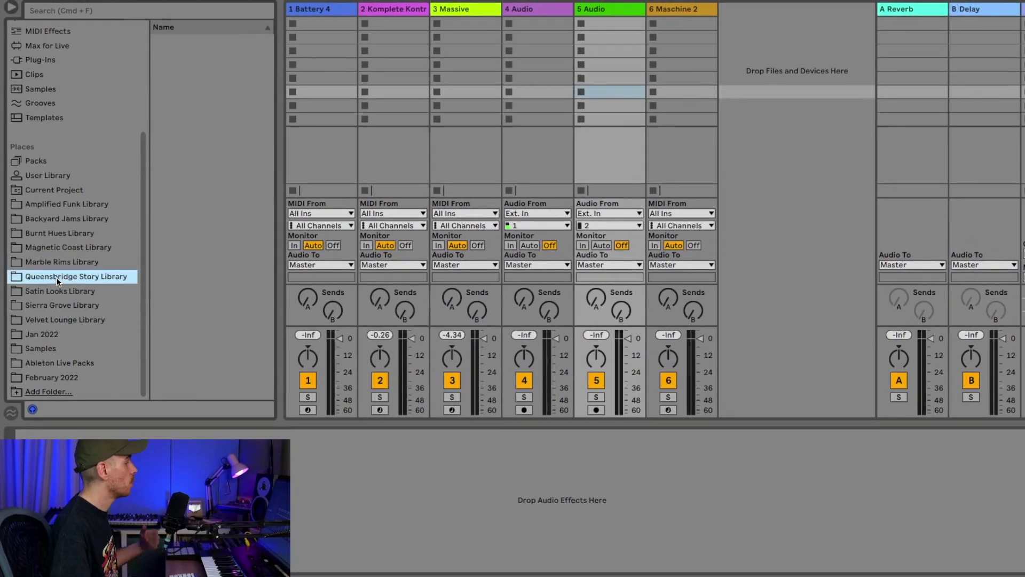
{"action": "left_click", "coordinate": [53, 291]}
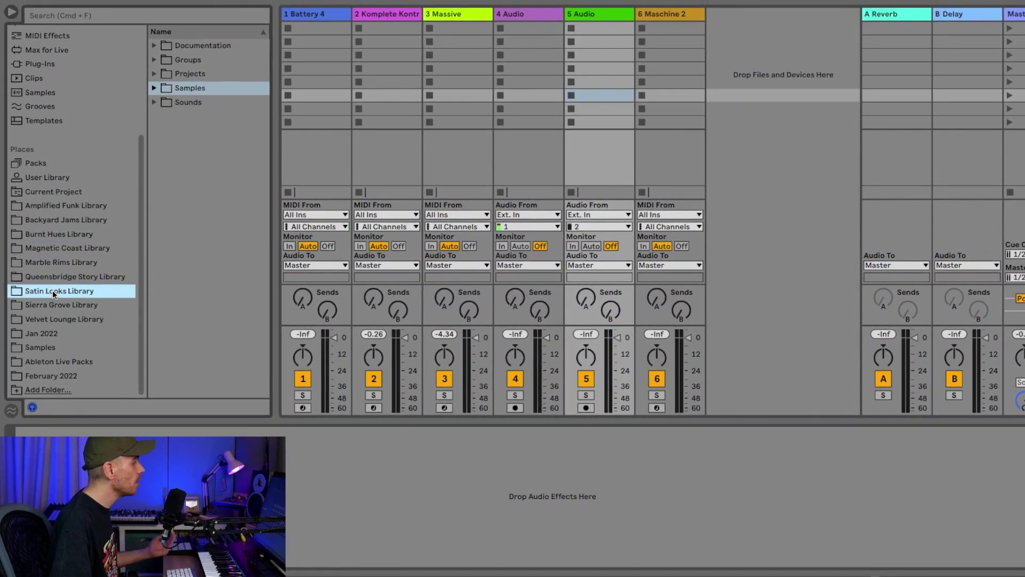
{"action": "left_click", "coordinate": [50, 305]}
{"action": "left_click", "coordinate": [49, 319]}
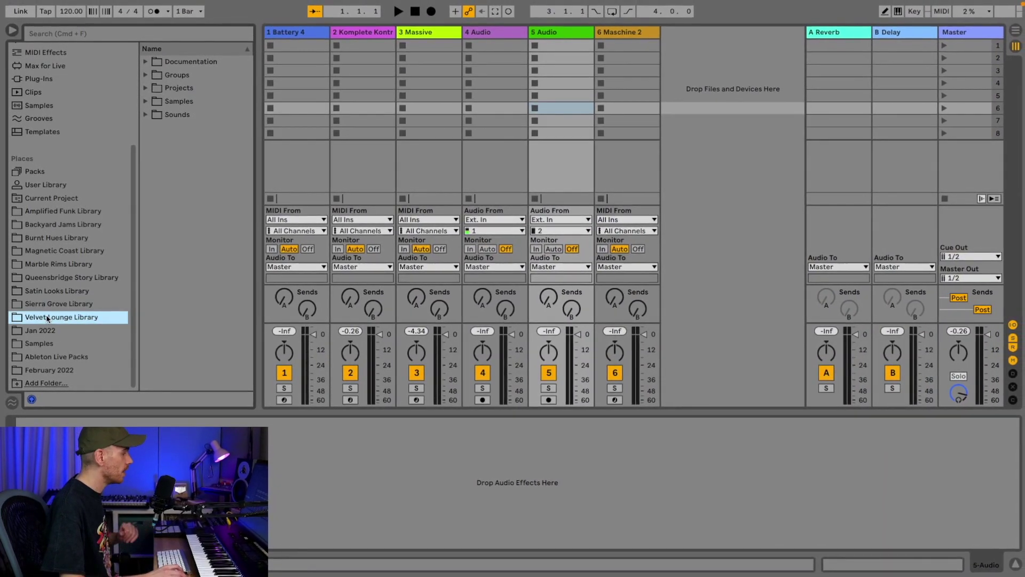
{"action": "left_click_drag", "start_coordinate": [255, 211], "coordinate": [230, 210]}
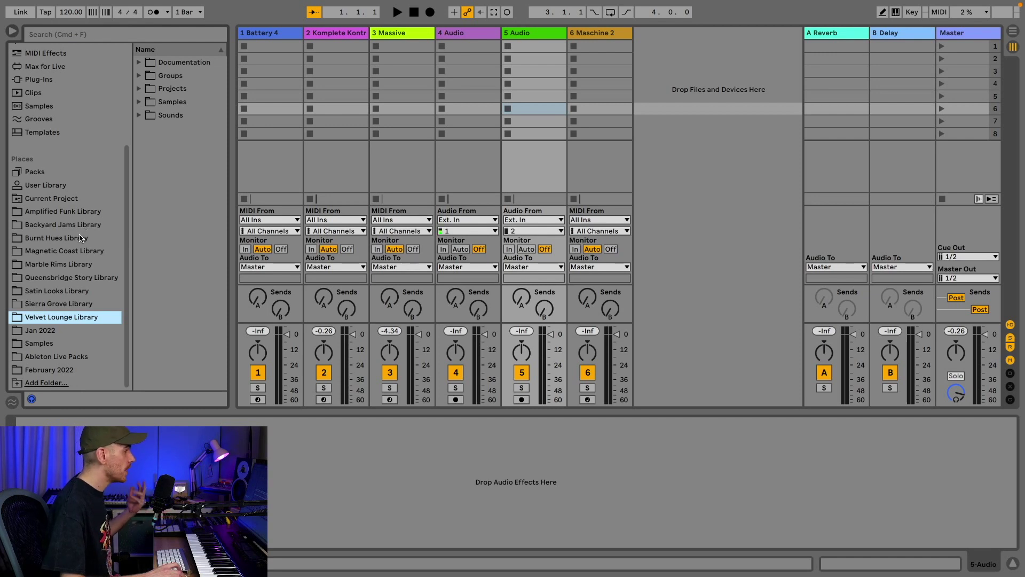
Open Battery 4 from its track, search the library for 'bln looks', and load Birde Kit.
{"action": "left_click", "coordinate": [268, 35]}
{"action": "key", "text": "super+alt+p"}
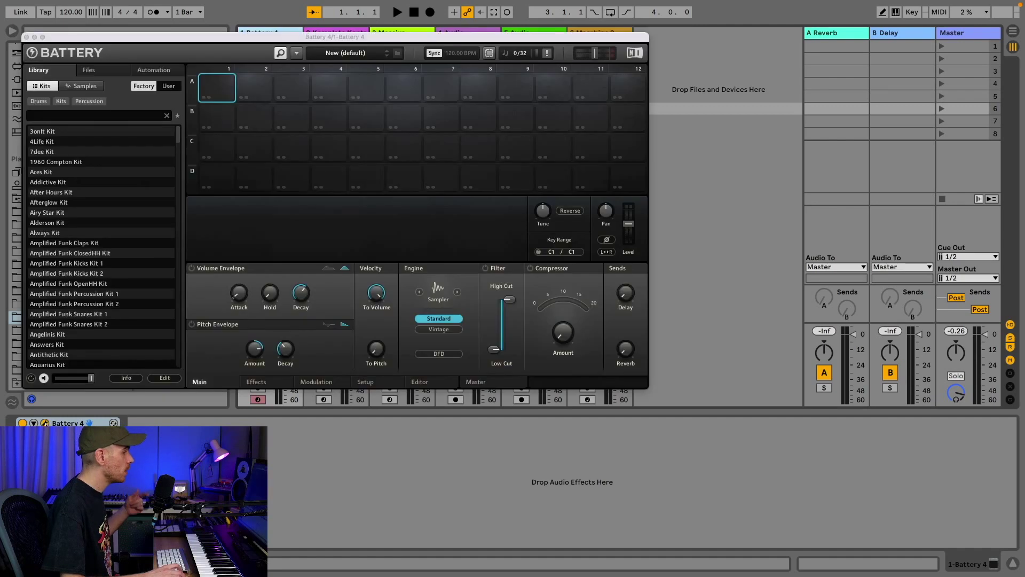
{"action": "left_click_drag", "start_coordinate": [234, 41], "coordinate": [361, 98]}
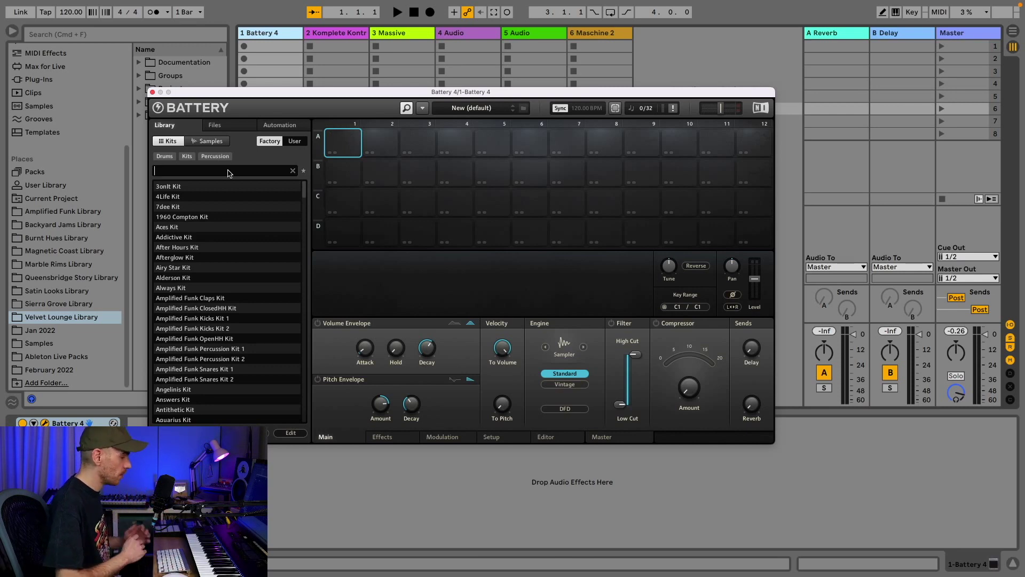
{"action": "type", "text": "bl"}
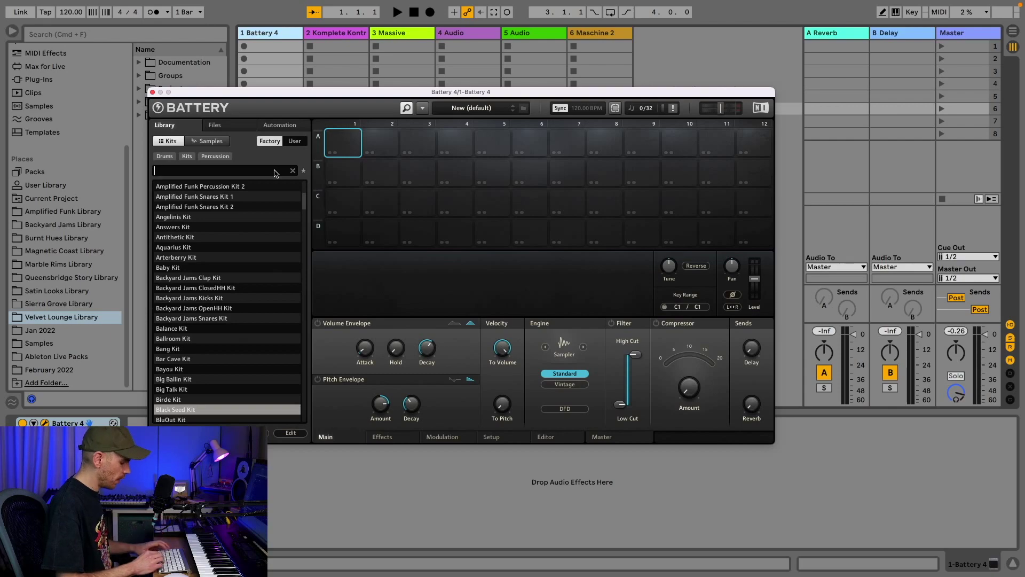
{"action": "type", "text": "n looks"}
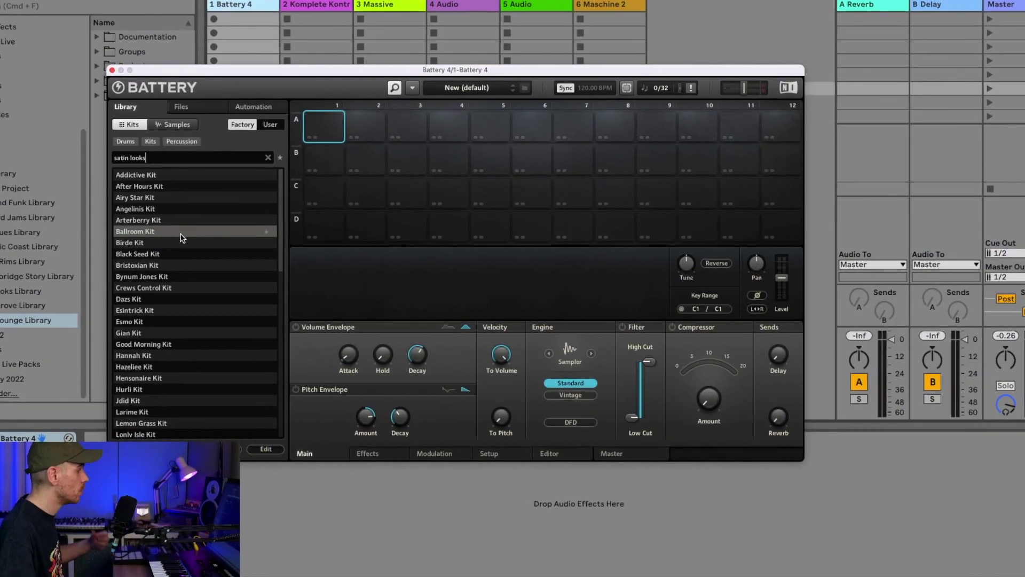
{"action": "left_click", "coordinate": [175, 243]}
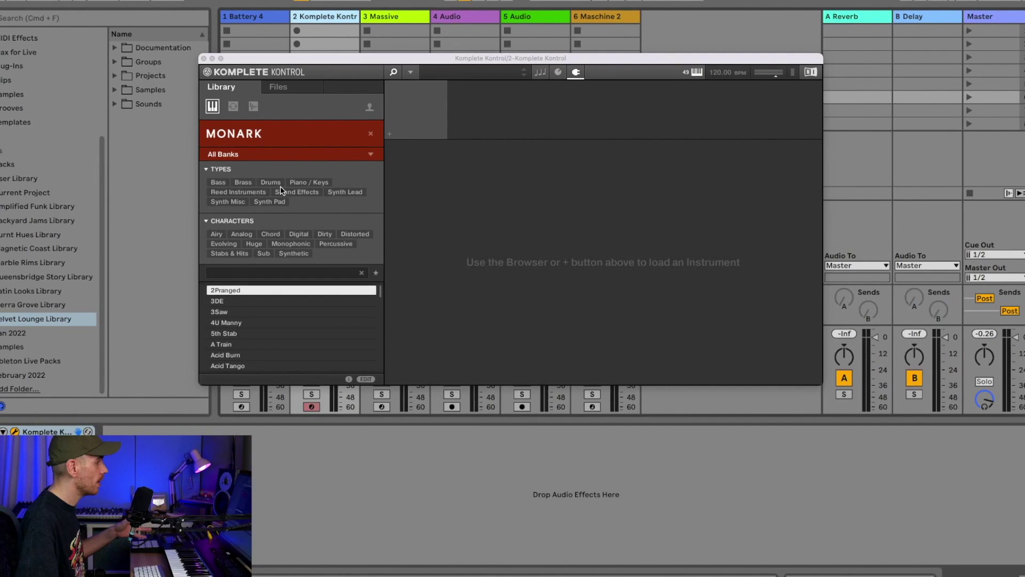
Filter Komplete Kontrol to Monark's Magnetic Coast bank and load the Everlasting preset.
{"action": "left_click", "coordinate": [374, 137]}
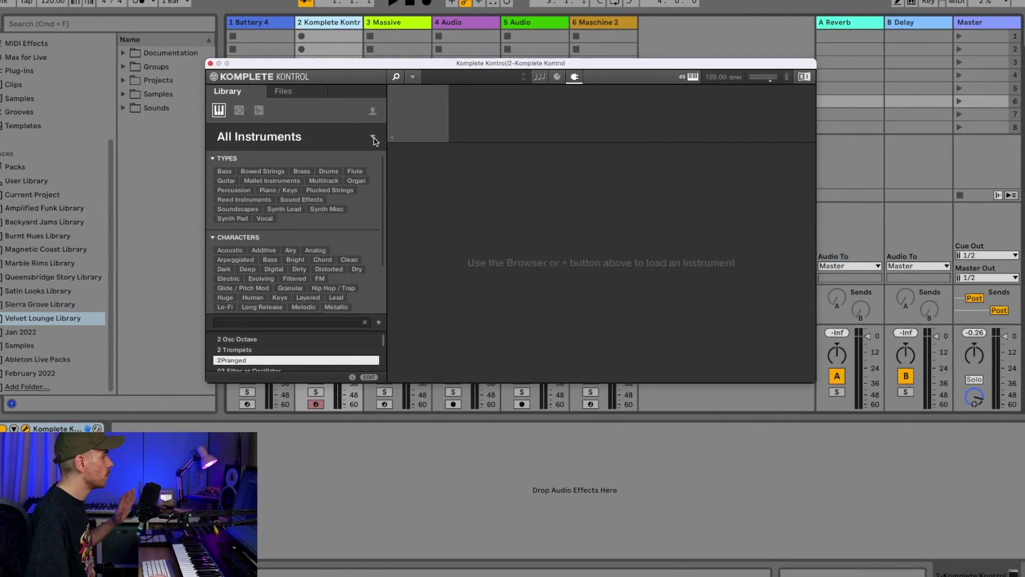
{"action": "left_click", "coordinate": [373, 138]}
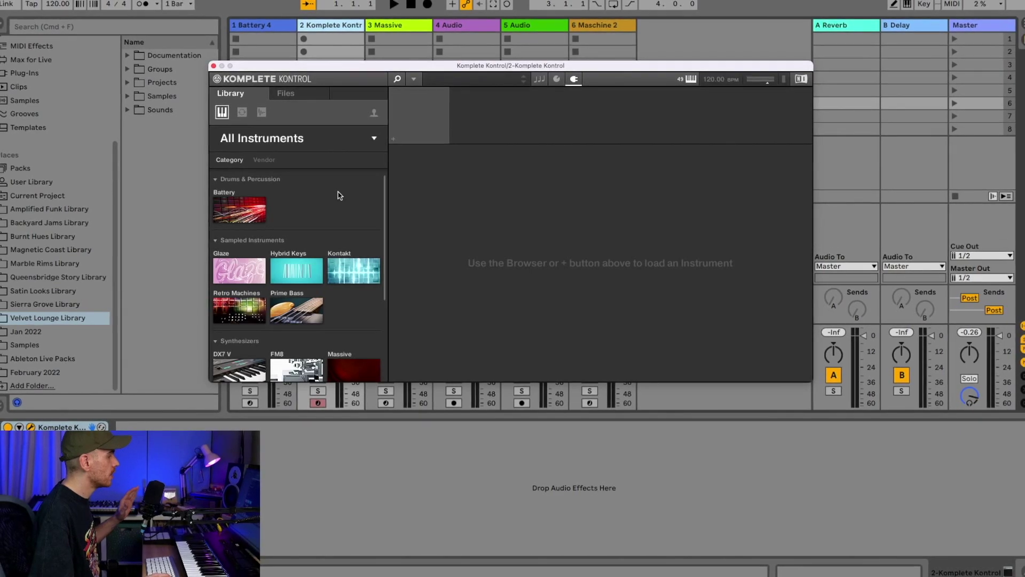
{"action": "scroll", "coordinate": [338, 195], "scroll_direction": "down", "scroll_amount": 5}
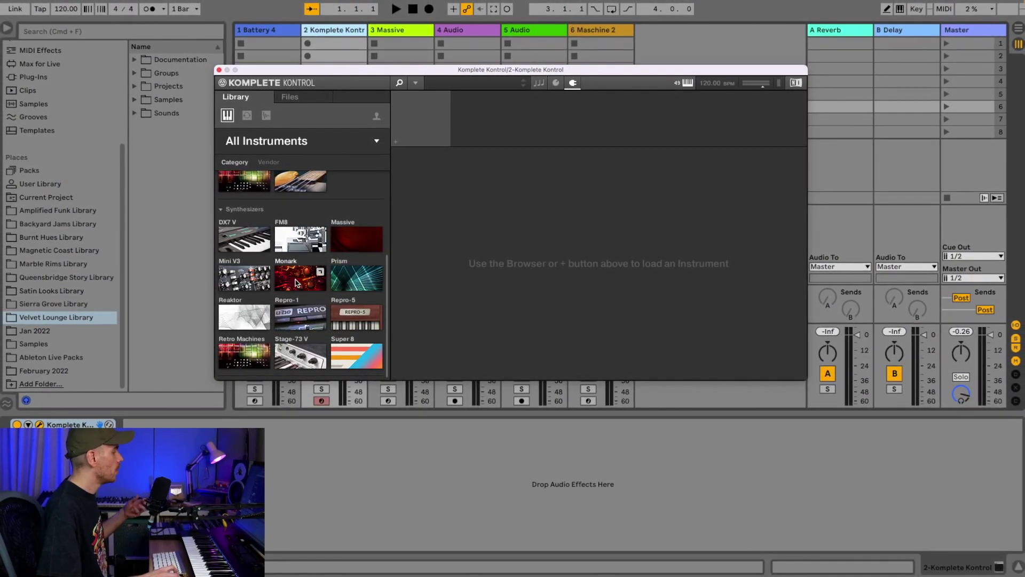
{"action": "left_click", "coordinate": [295, 280]}
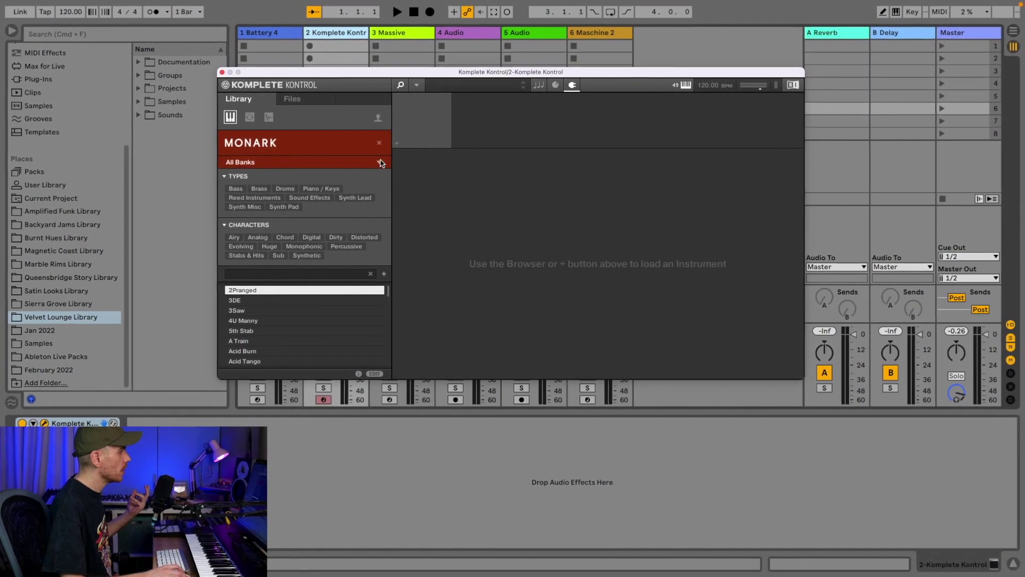
{"action": "left_click", "coordinate": [380, 162]}
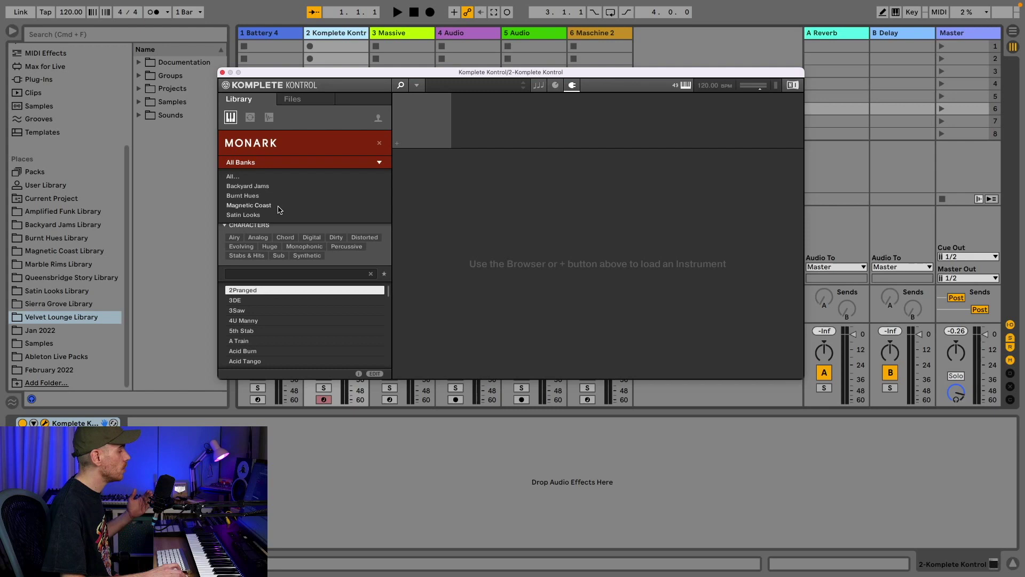
{"action": "left_click", "coordinate": [250, 205]}
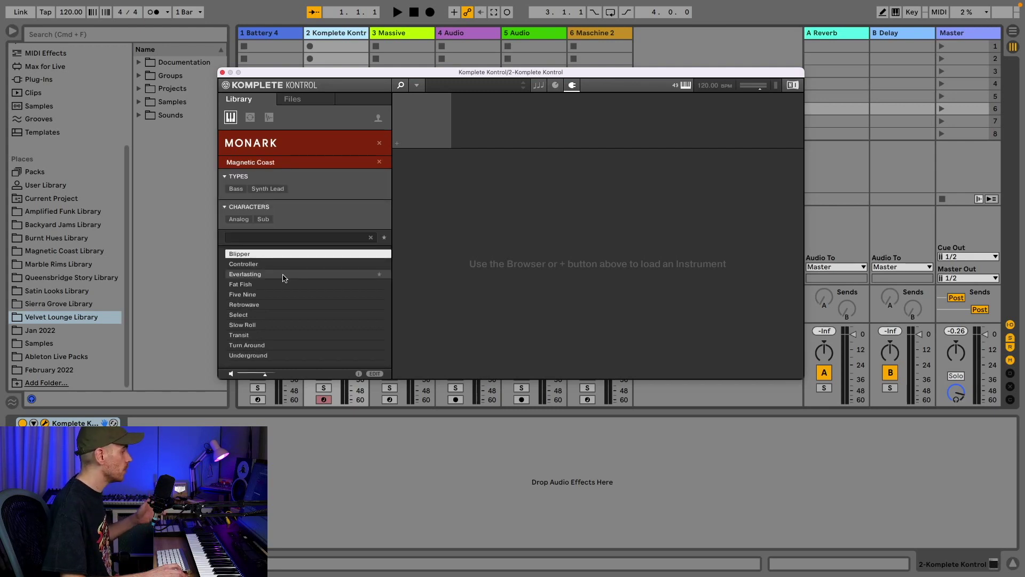
{"action": "double_click", "coordinate": [283, 275]}
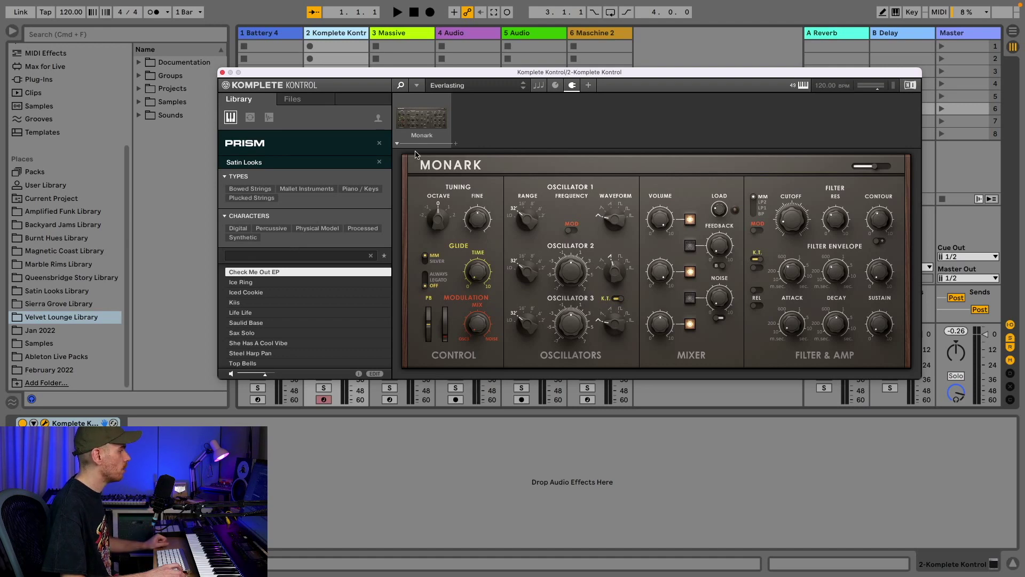
Check the expansion banks available for Massive, then close Komplete Kontrol.
{"action": "left_click", "coordinate": [379, 162]}
{"action": "left_click", "coordinate": [359, 247]}
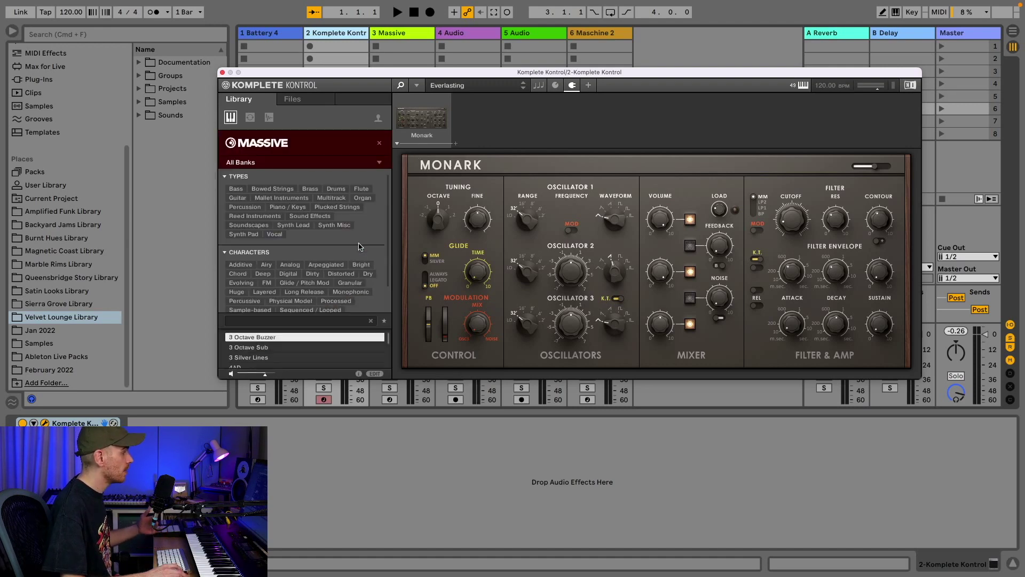
{"action": "left_click", "coordinate": [380, 162]}
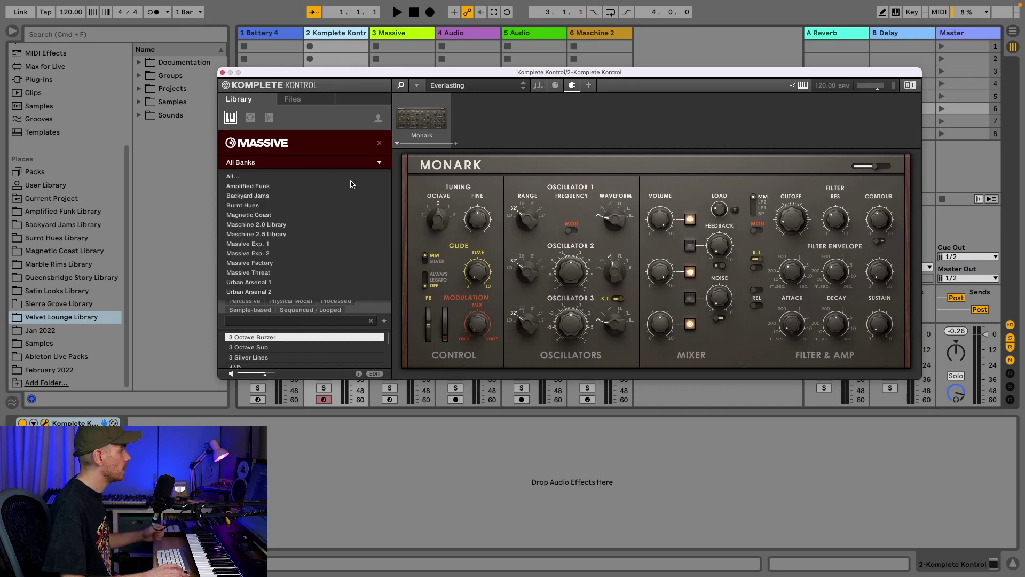
{"action": "left_click", "coordinate": [400, 158]}
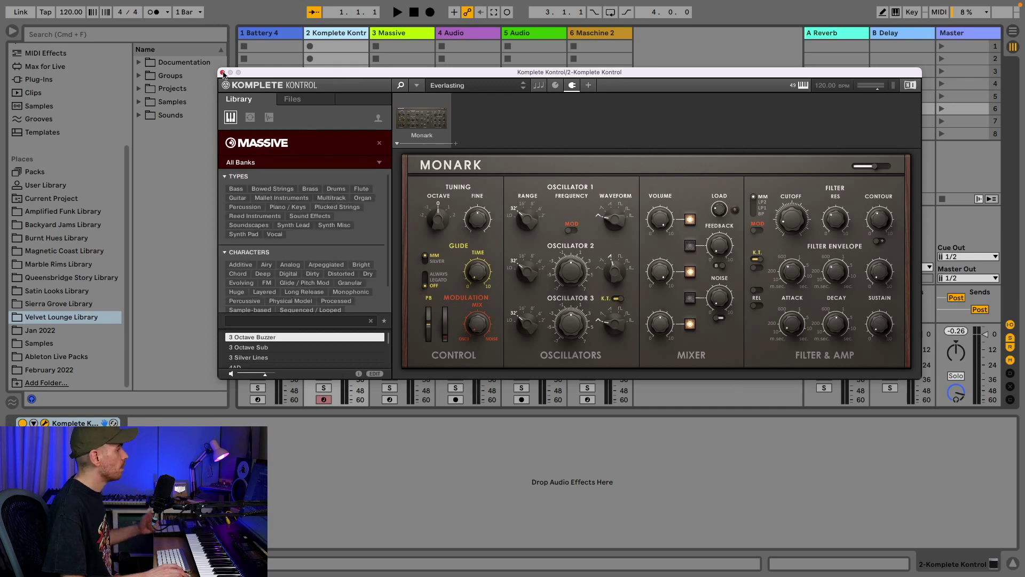
{"action": "left_click", "coordinate": [222, 73]}
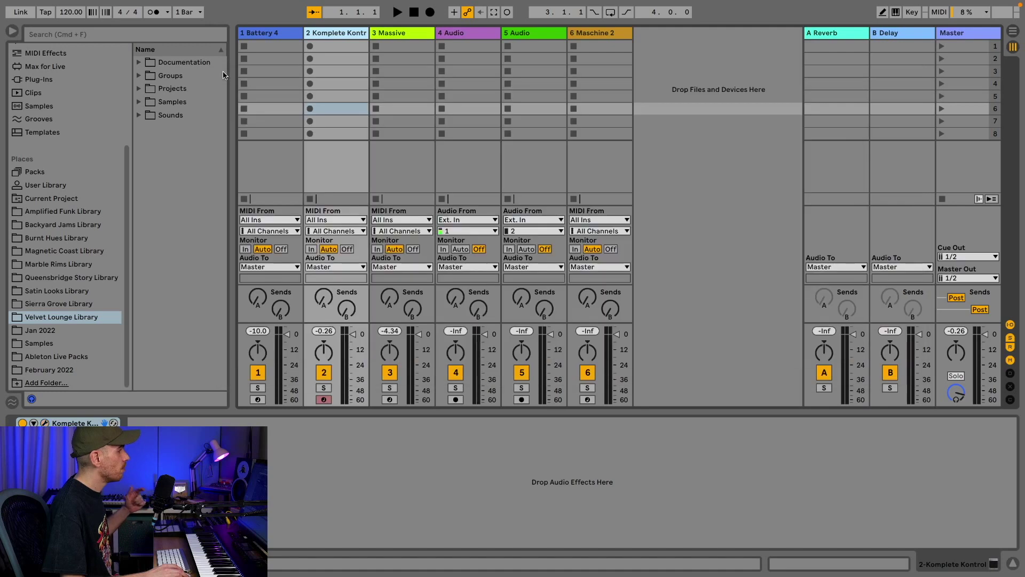
Open the Massive plugin on its track and switch to its folder-based file browser.
{"action": "left_click", "coordinate": [406, 33]}
{"action": "left_click", "coordinate": [44, 423]}
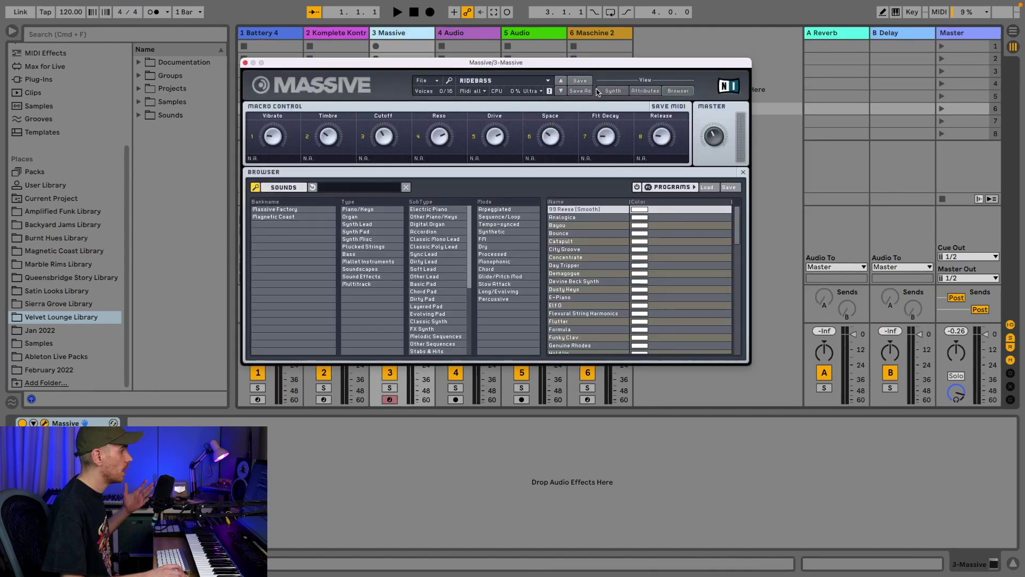
{"action": "left_click", "coordinate": [679, 89]}
{"action": "left_click", "coordinate": [278, 187]}
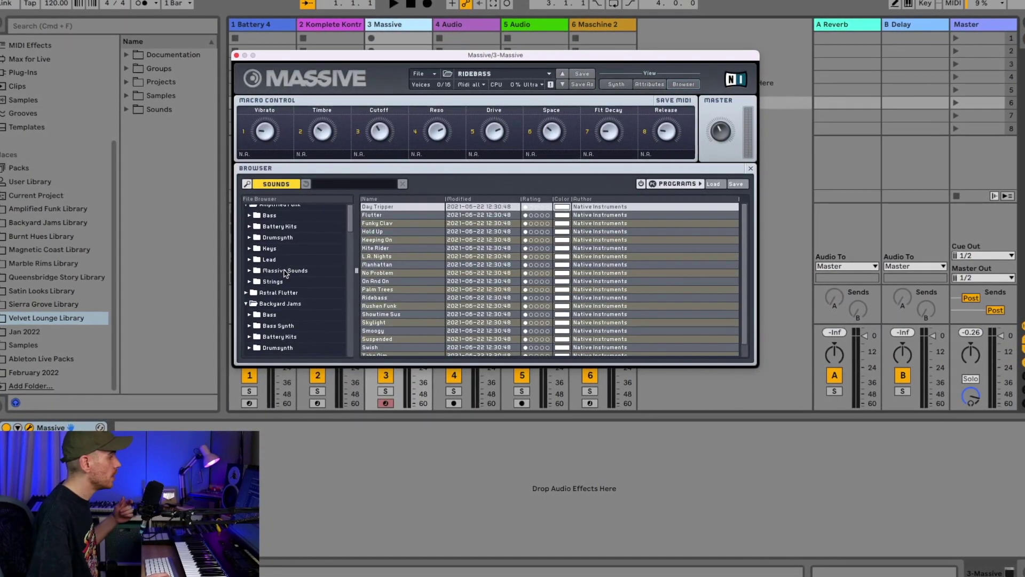
Load the Ballzy preset from Amplified Funk's Massive Sounds folder.
{"action": "scroll", "coordinate": [284, 274], "scroll_direction": "down", "scroll_amount": 4}
{"action": "scroll", "coordinate": [283, 273], "scroll_direction": "down", "scroll_amount": 5}
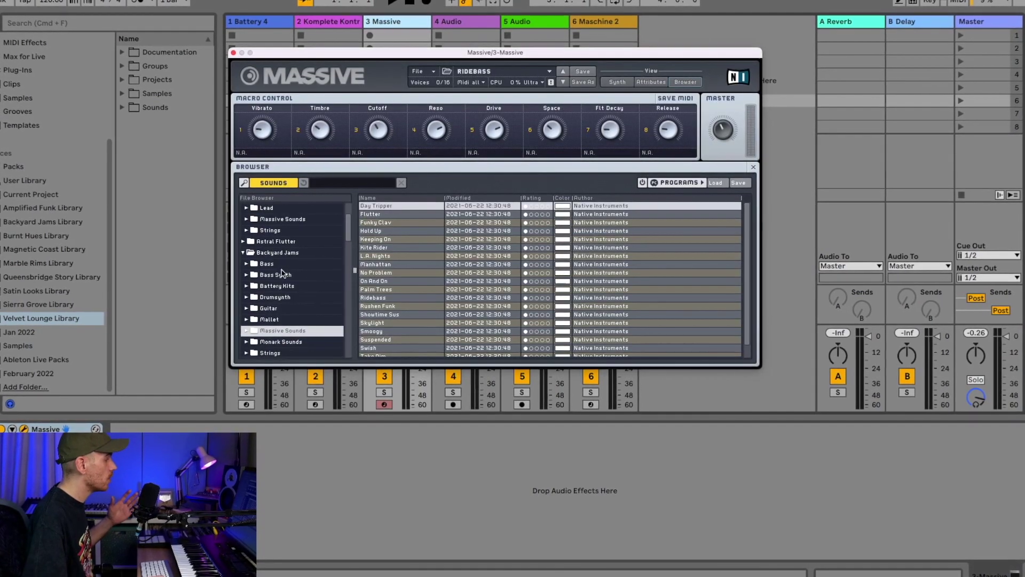
{"action": "scroll", "coordinate": [282, 273], "scroll_direction": "down", "scroll_amount": 4}
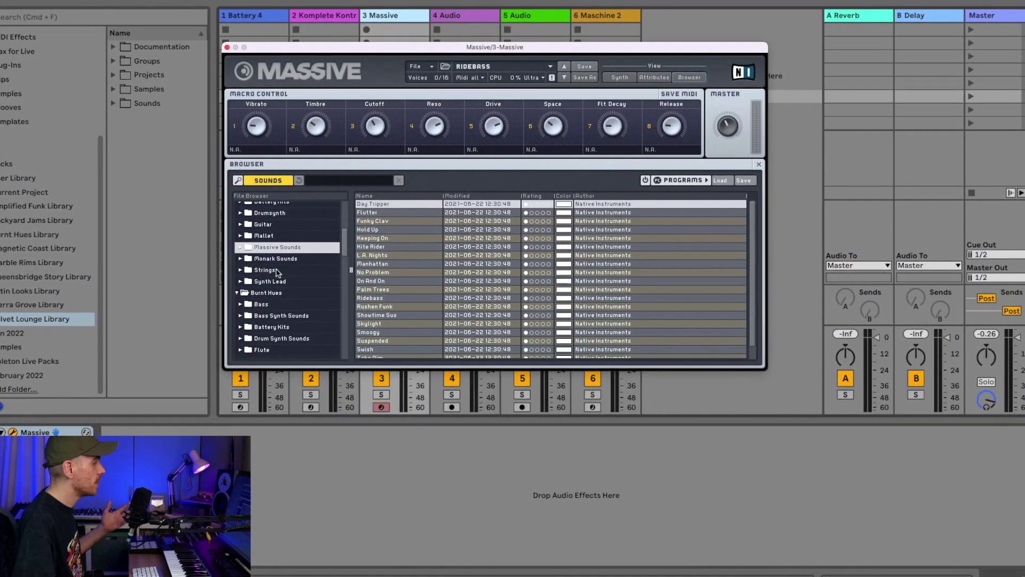
{"action": "scroll", "coordinate": [275, 275], "scroll_direction": "up", "scroll_amount": 3}
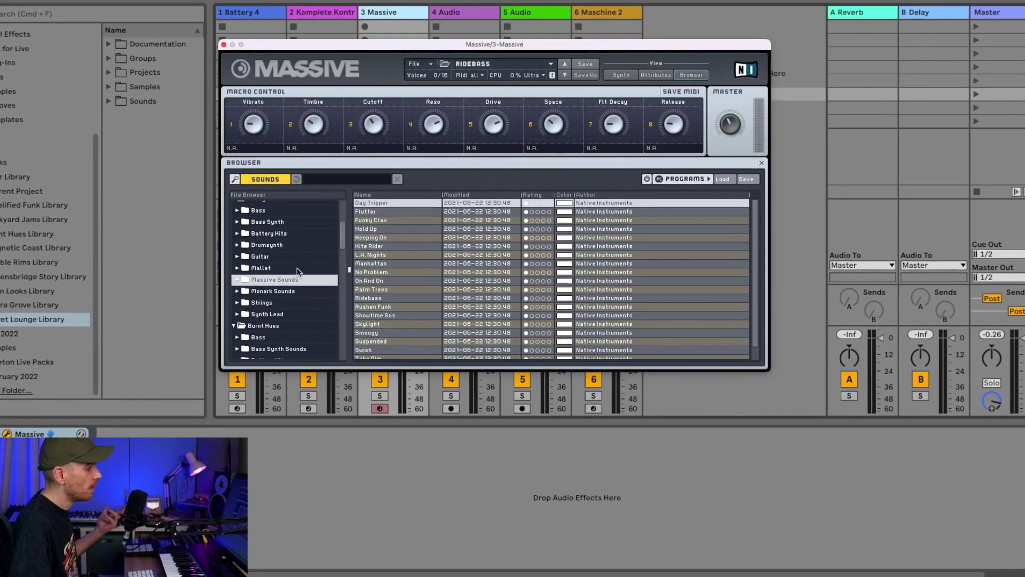
{"action": "scroll", "coordinate": [296, 269], "scroll_direction": "up", "scroll_amount": 4}
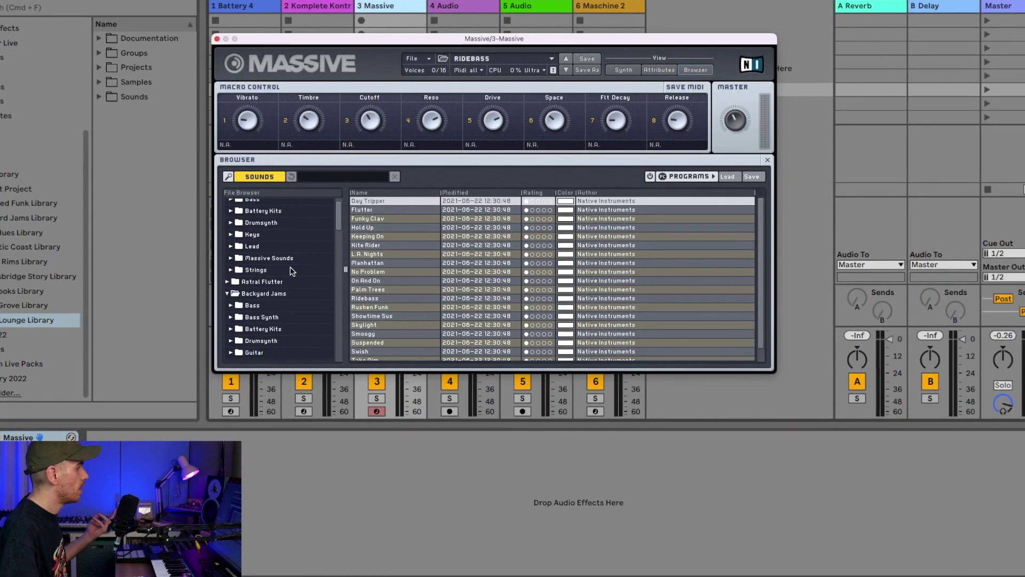
{"action": "scroll", "coordinate": [271, 267], "scroll_direction": "up", "scroll_amount": 1}
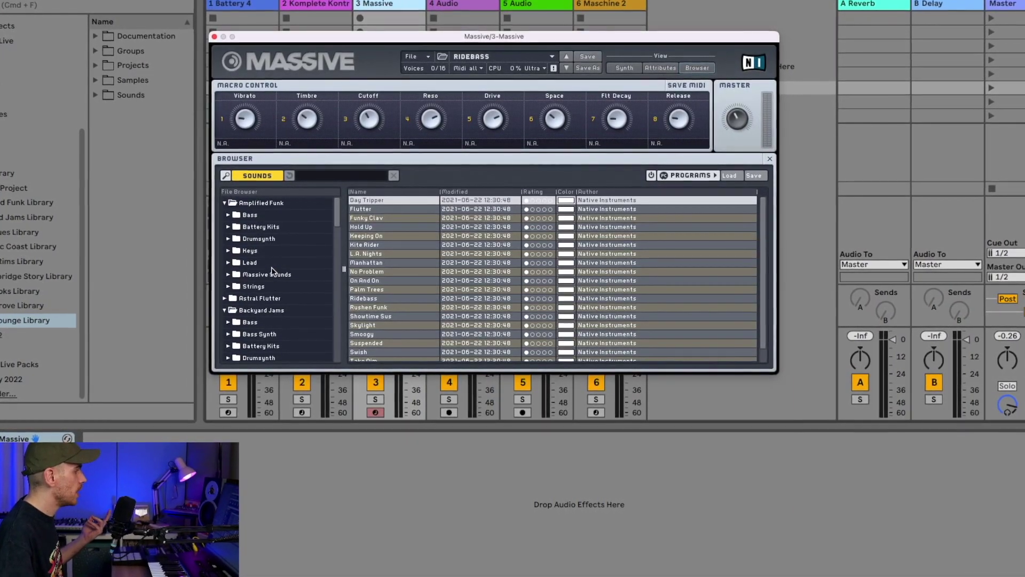
{"action": "left_click", "coordinate": [229, 274]}
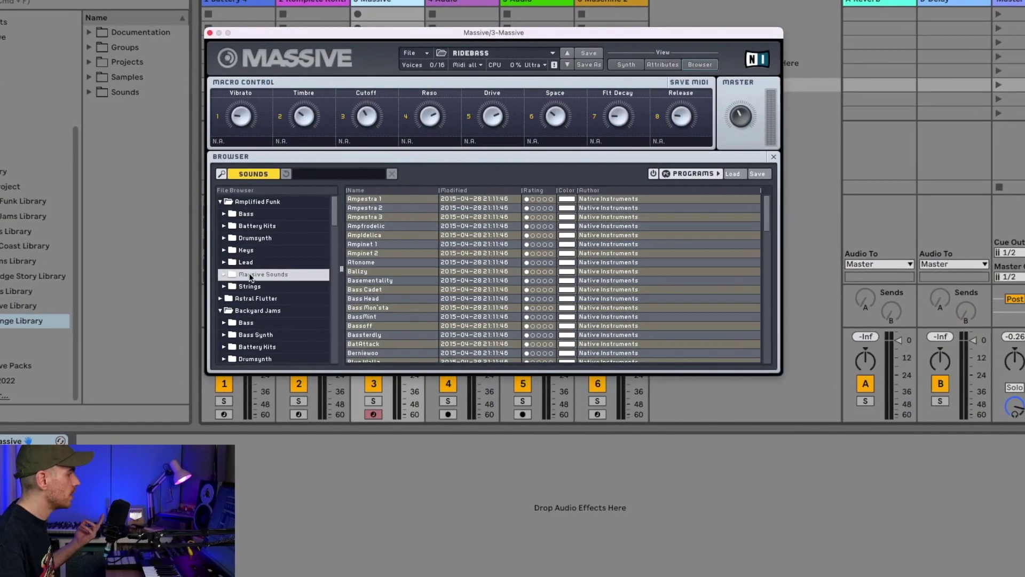
{"action": "left_click", "coordinate": [399, 271]}
{"action": "double_click", "coordinate": [399, 271]}
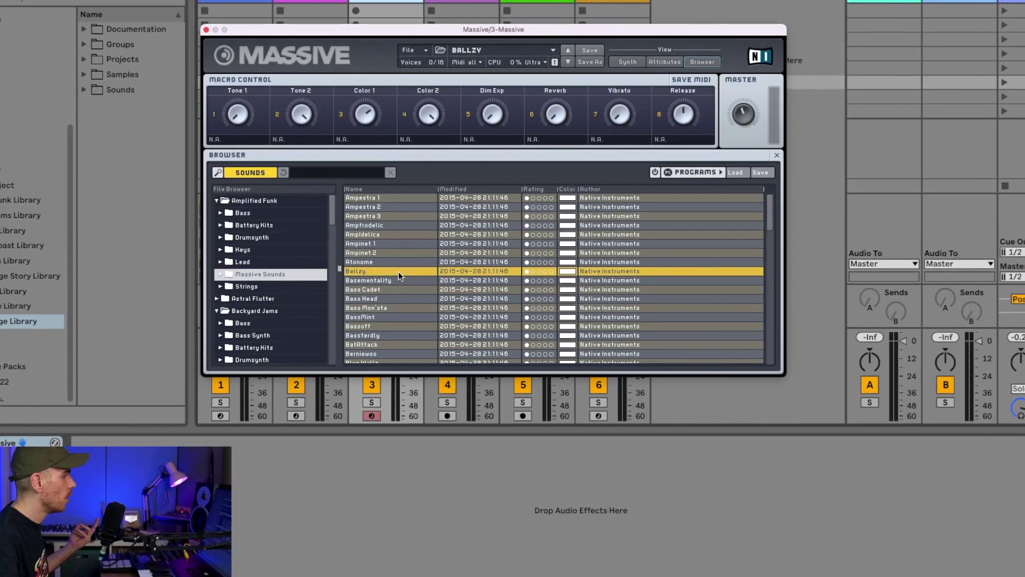